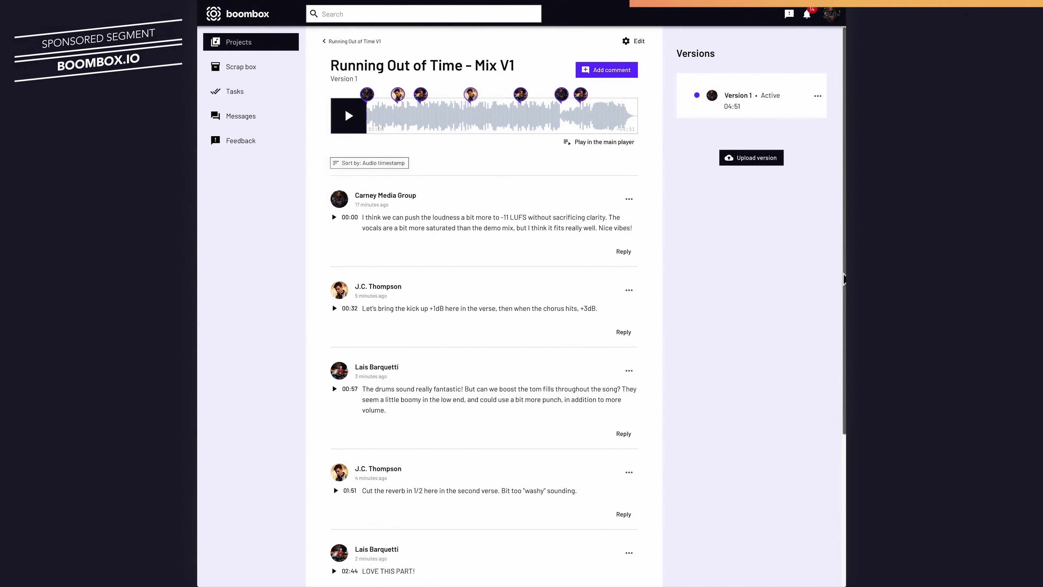
- Scroll the UGLP_Demo_Project_01 arrangement and bring up Logic Pro's File menu for Save As…
scroll(841, 328, "down", 5)
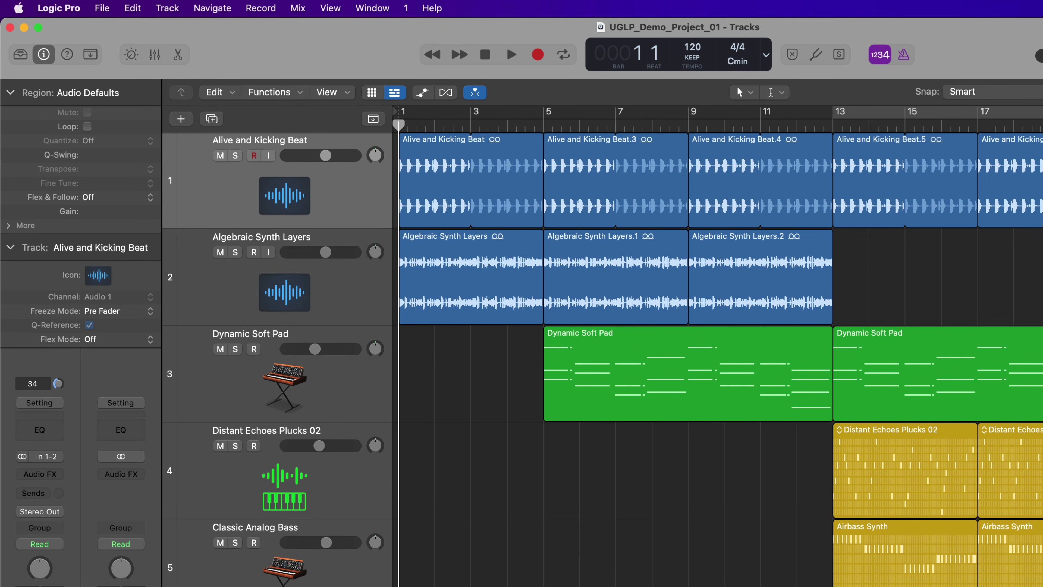
left_click(102, 8)
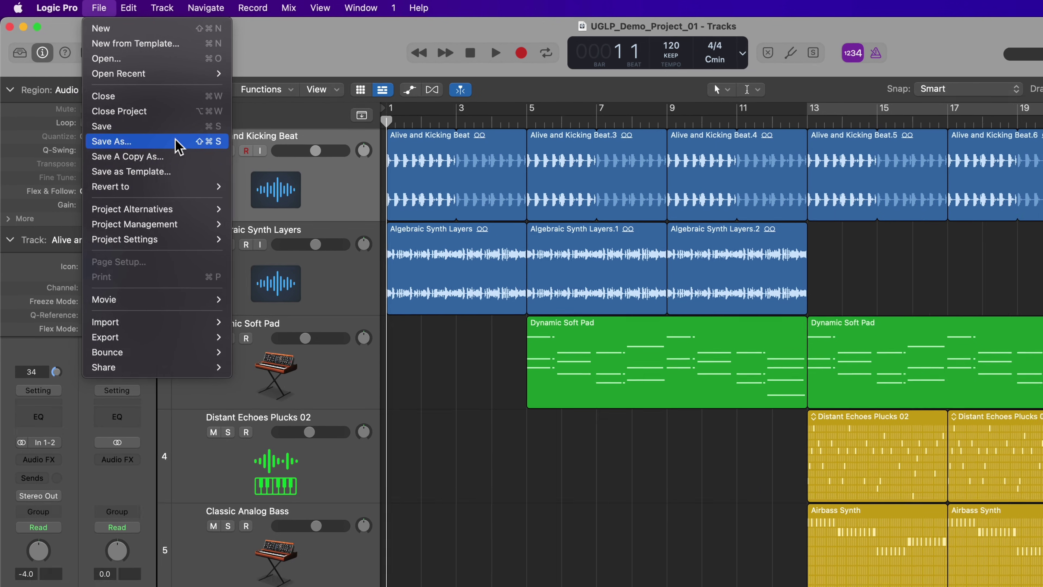
- Start Save As in the expanded save dialog and choose the Desktop as the location
left_click(181, 145)
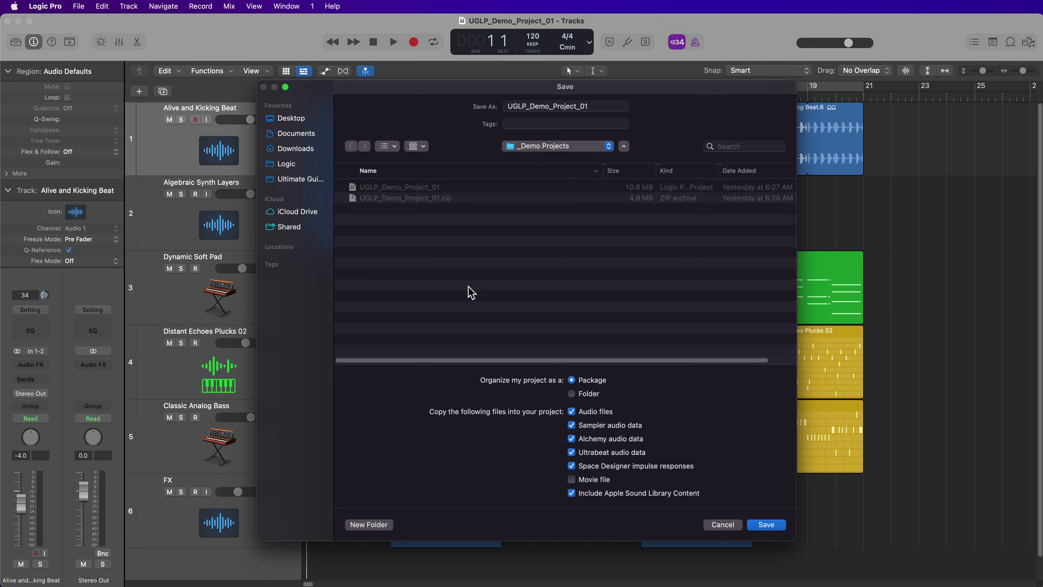
left_click(624, 146)
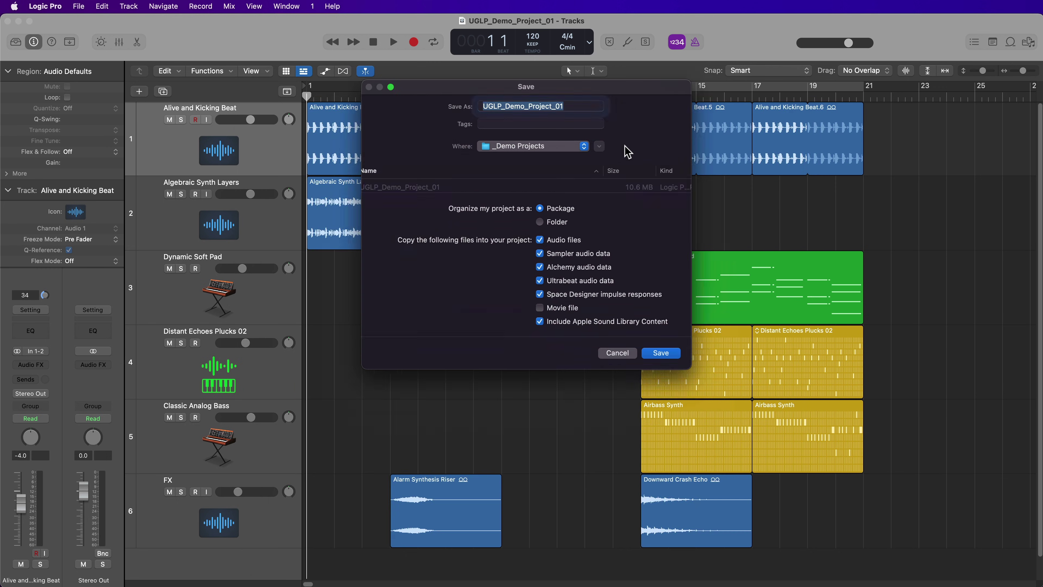
left_click(600, 146)
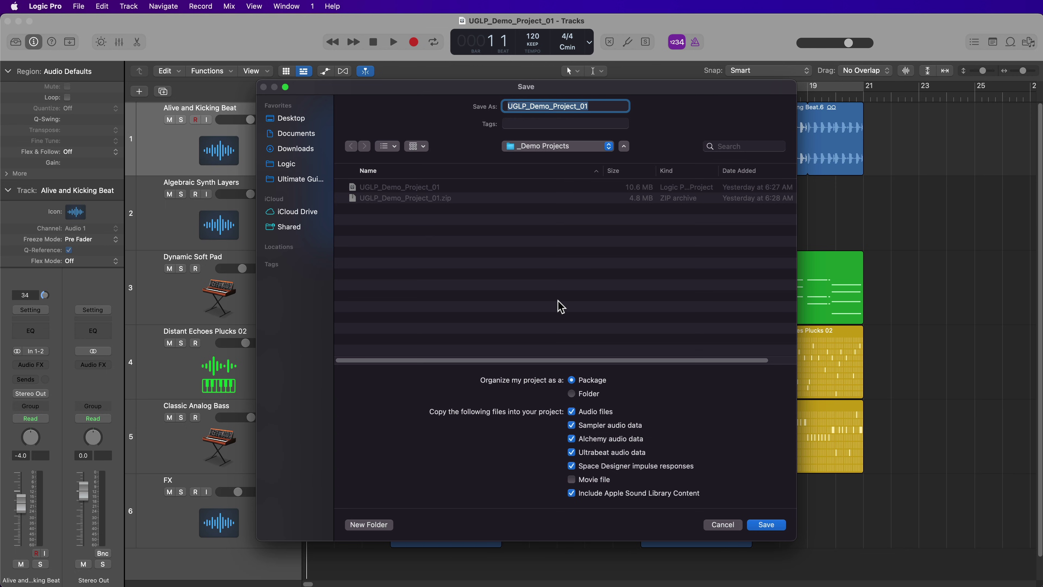
left_click(287, 165)
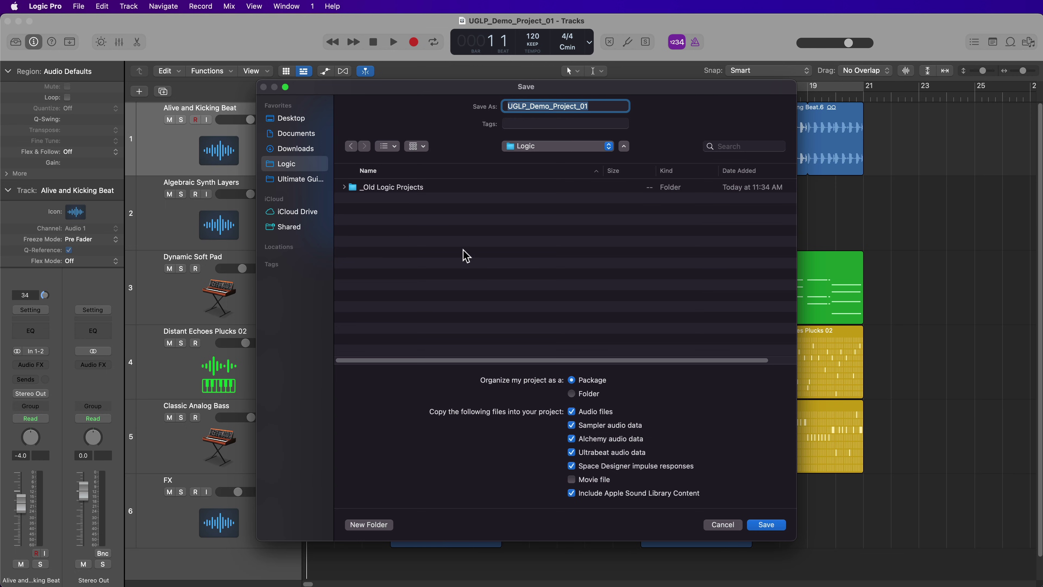
left_click(296, 118)
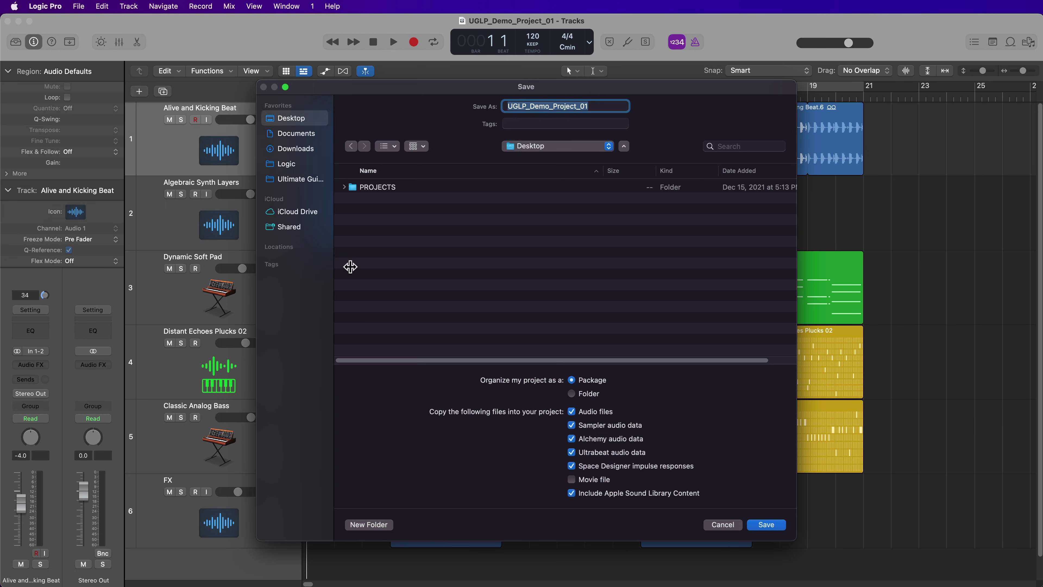
- Rename the project to 'Demo Project' and set it to be organised as a folder
double_click(620, 110)
type("Demo Project")
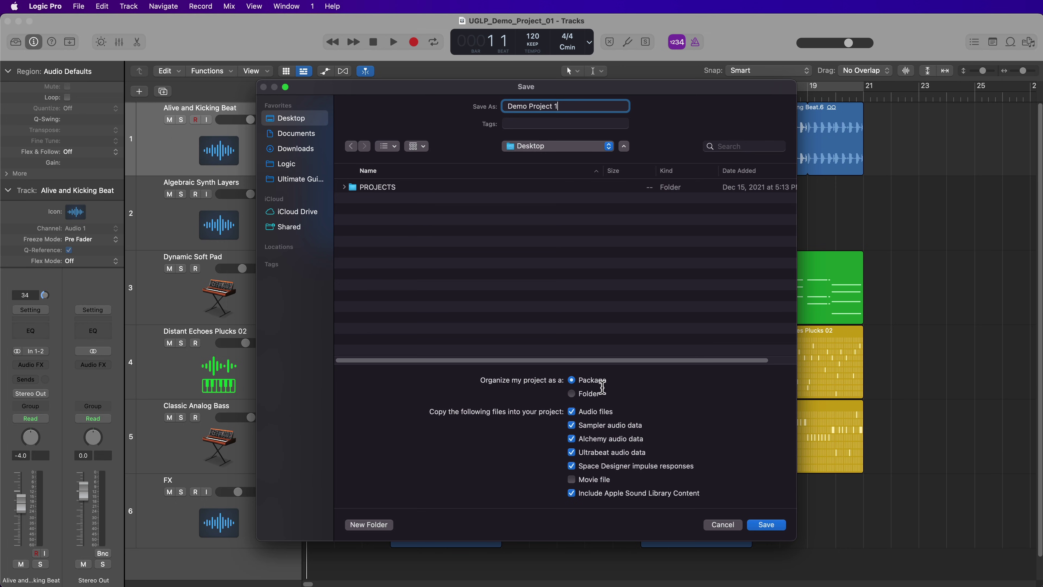
left_click(587, 394)
- Save as a package, copying Sampler, Alchemy, Ultrabeat, Space Designer and Apple Sound Library content
left_click(602, 380)
left_click(571, 492)
left_click(571, 466)
left_click(572, 452)
left_click(571, 439)
left_click(572, 425)
left_click(590, 495)
left_click(766, 525)
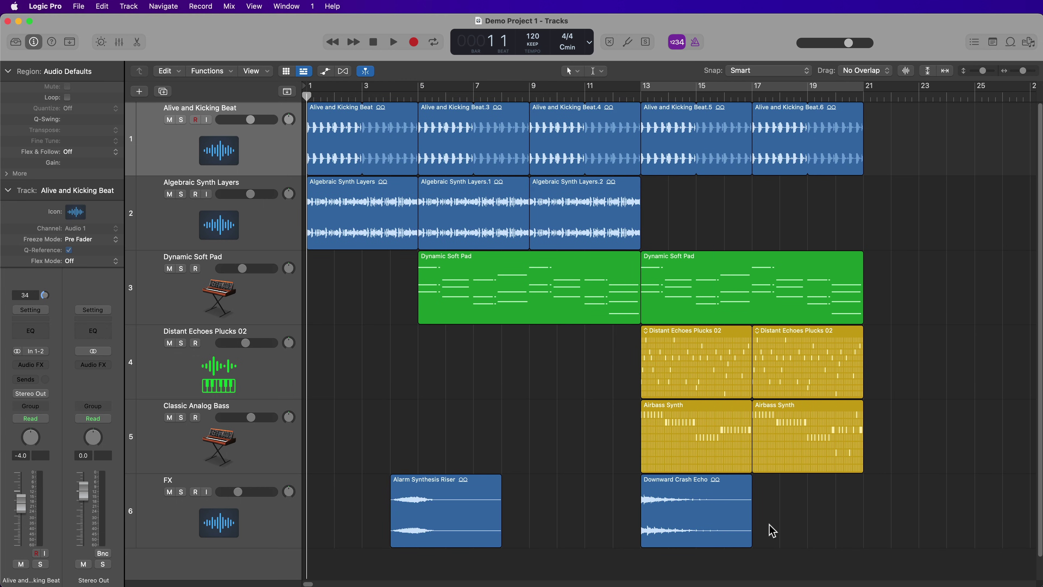
- Save another copy on the Desktop organised as a Folder, named 'Demo Project 1 - folder'
left_click(79, 6)
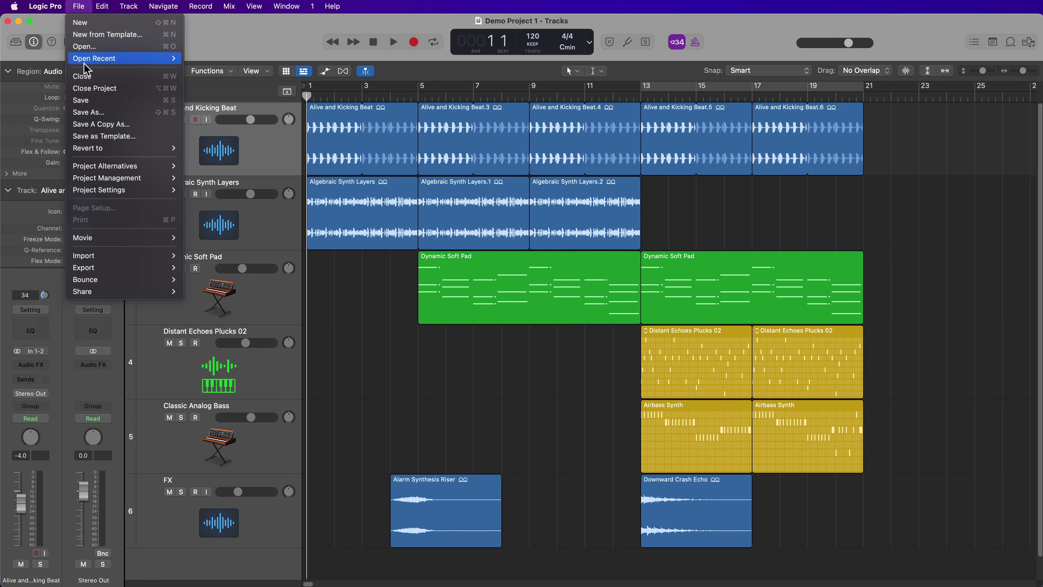
left_click(122, 118)
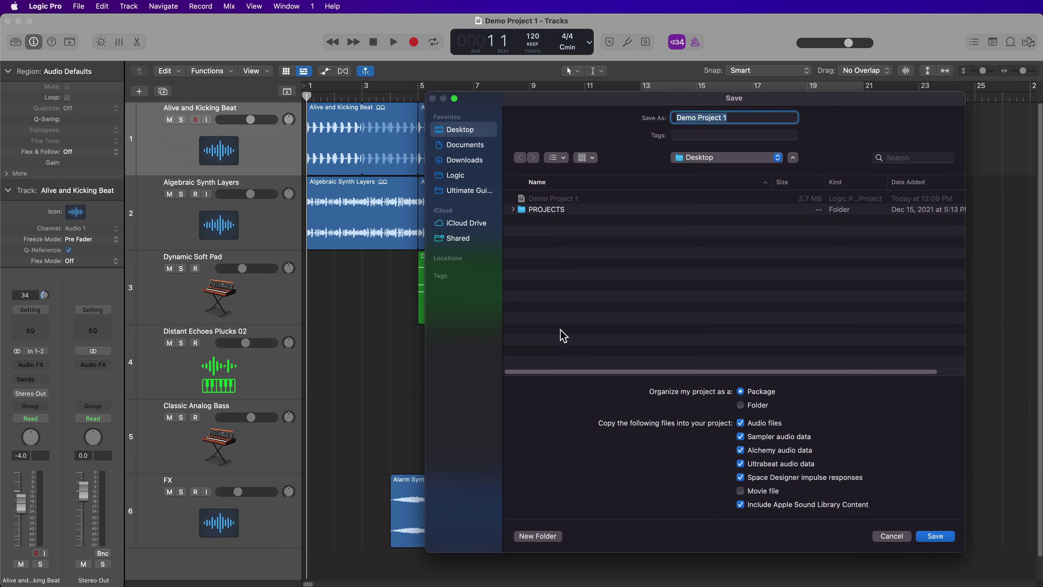
left_click(751, 405)
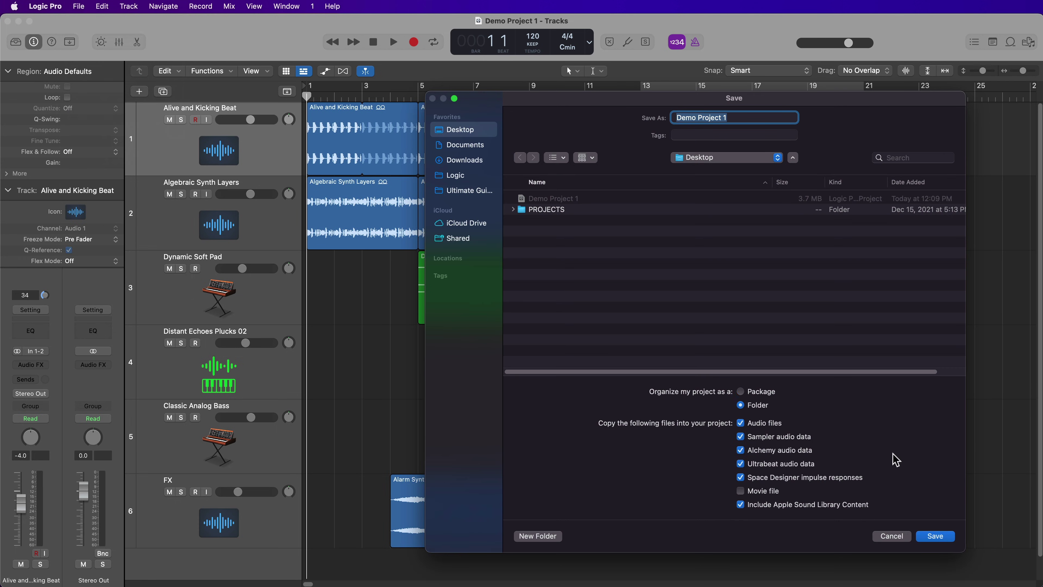
left_click(757, 121)
type("- folder")
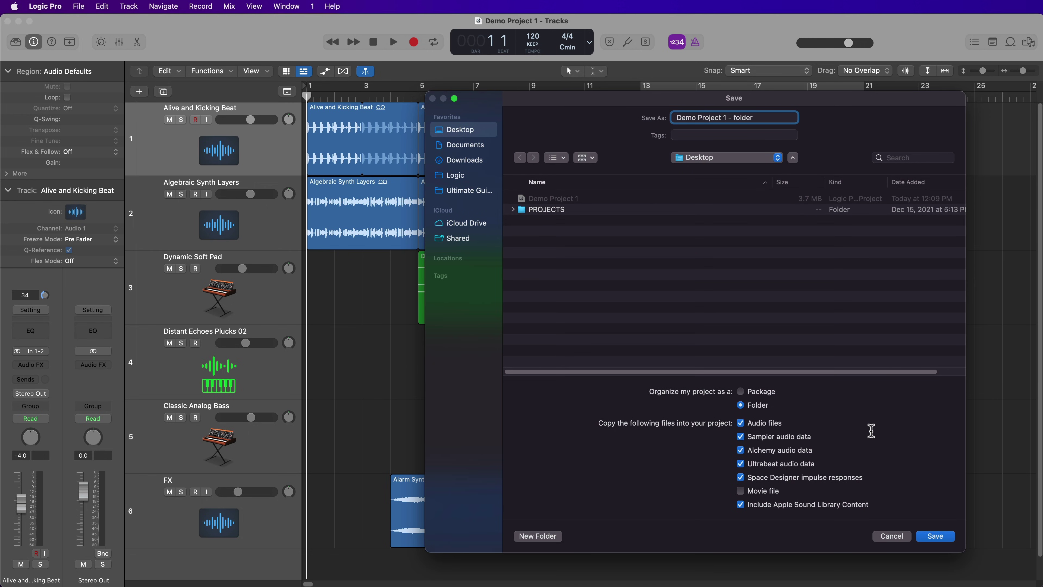
left_click(928, 538)
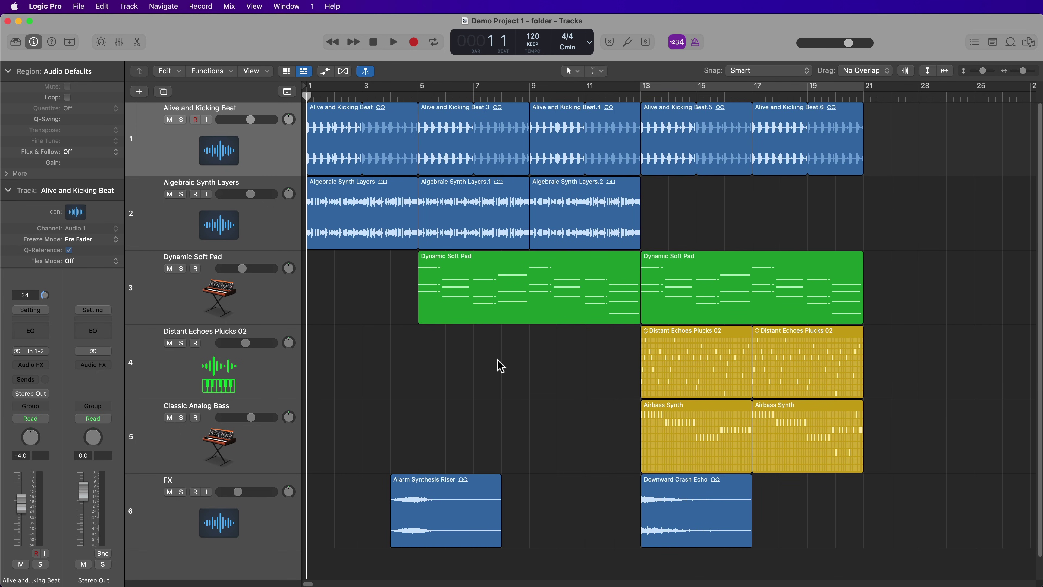
left_click(85, 8)
left_click(74, 6)
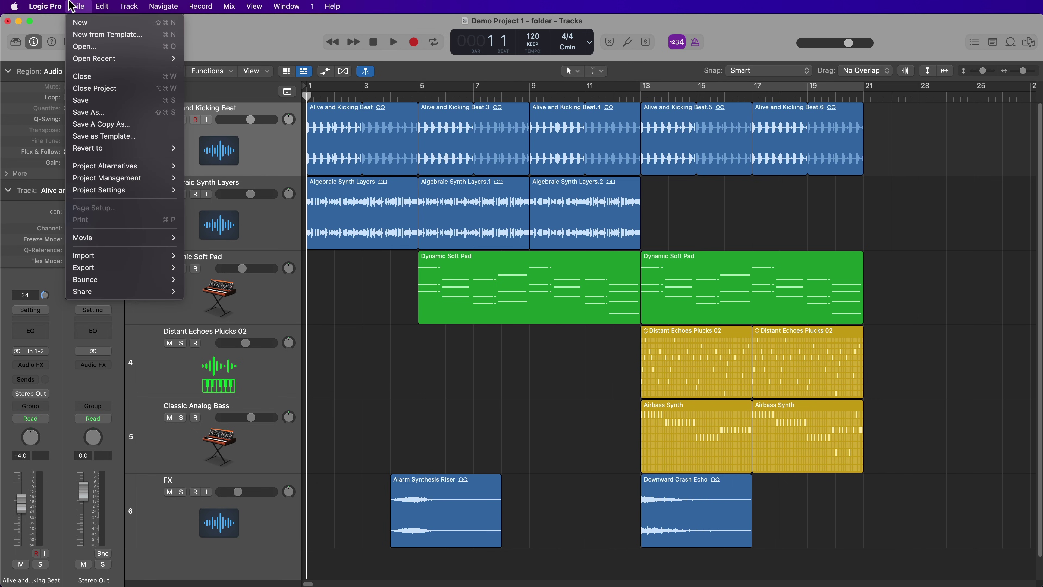
left_click(92, 125)
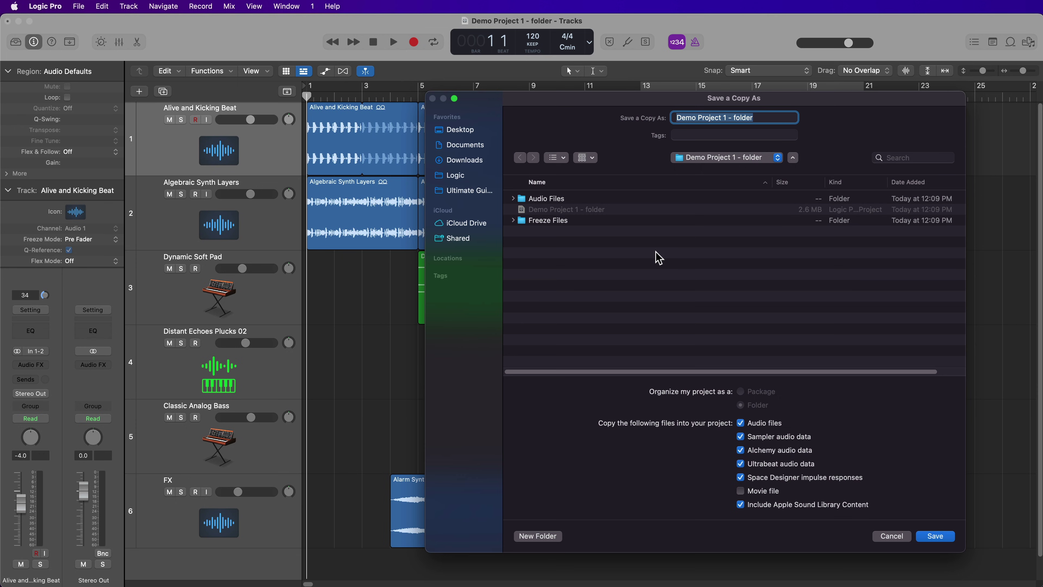
type("save a copy as")
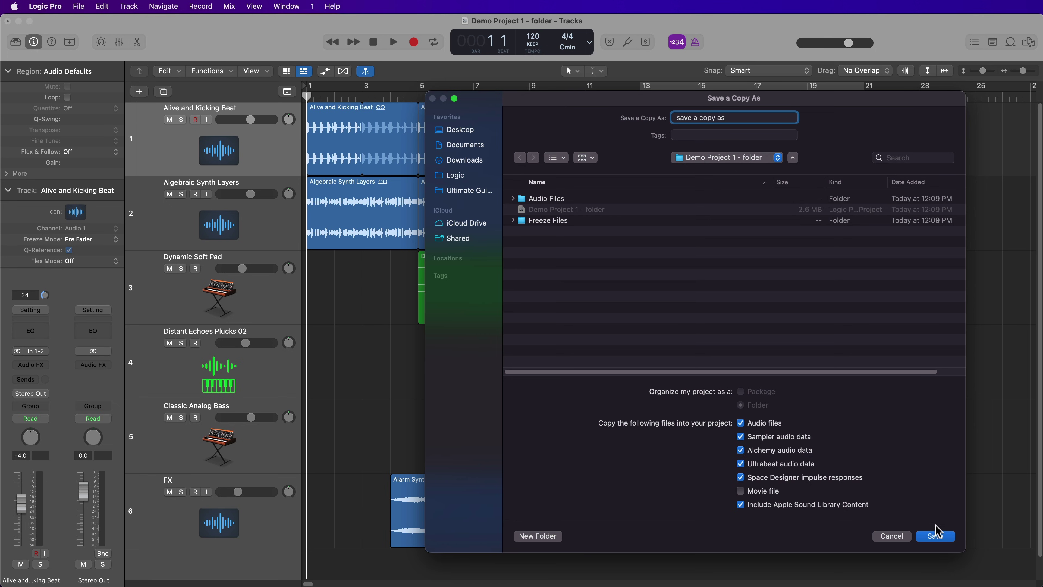
left_click(937, 536)
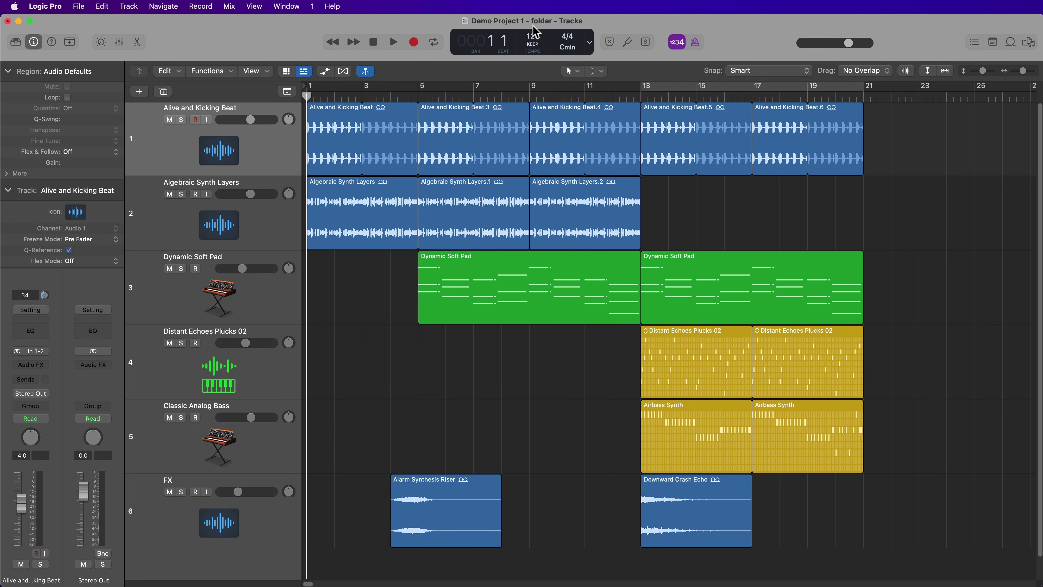
key("super+o")
- Quit Logic Pro without saving changes and open a new Finder window showing the Desktop
key("super+w")
left_click(694, 300)
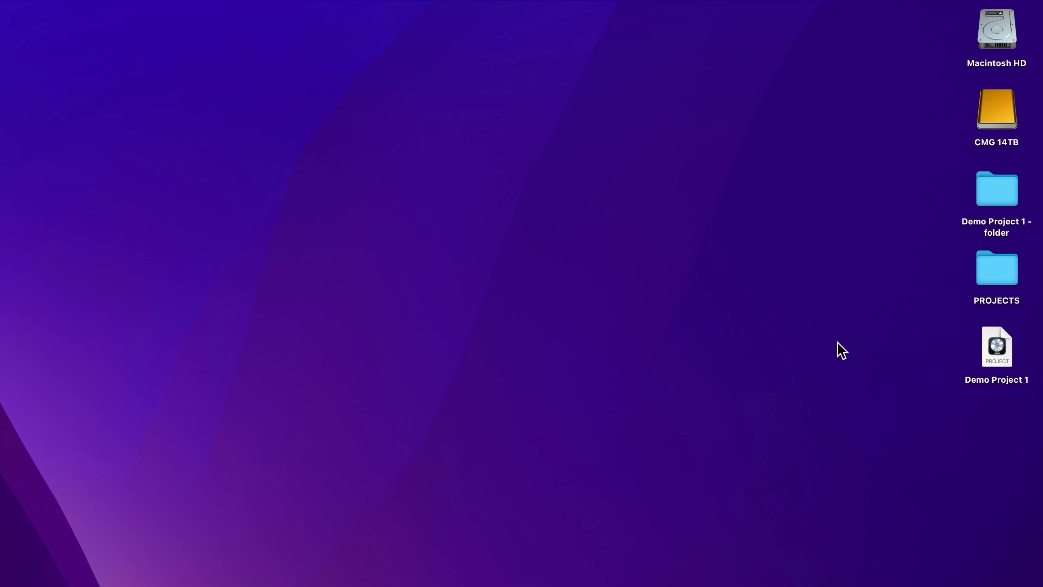
left_click(999, 173)
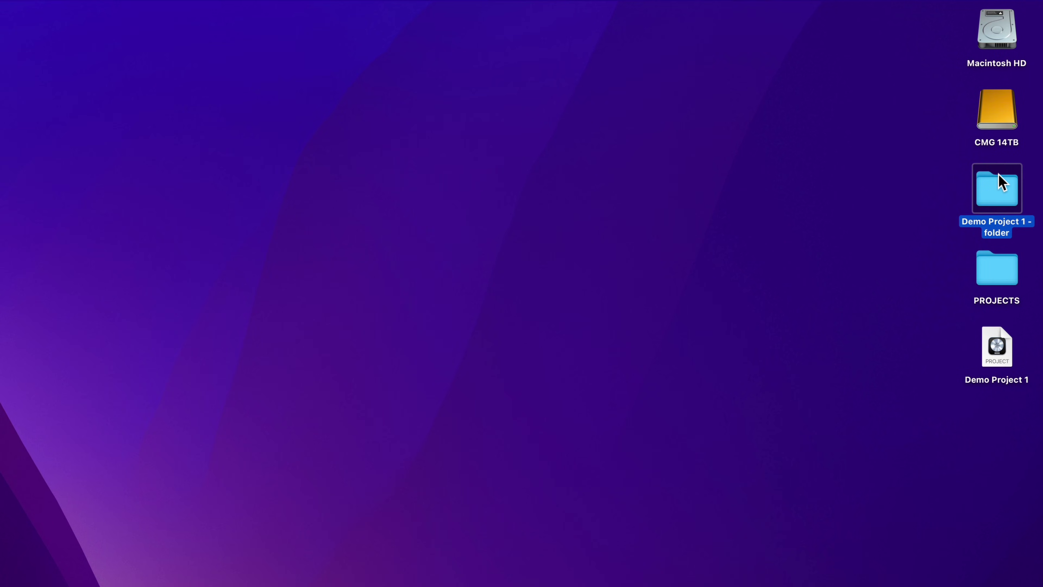
left_click(996, 346)
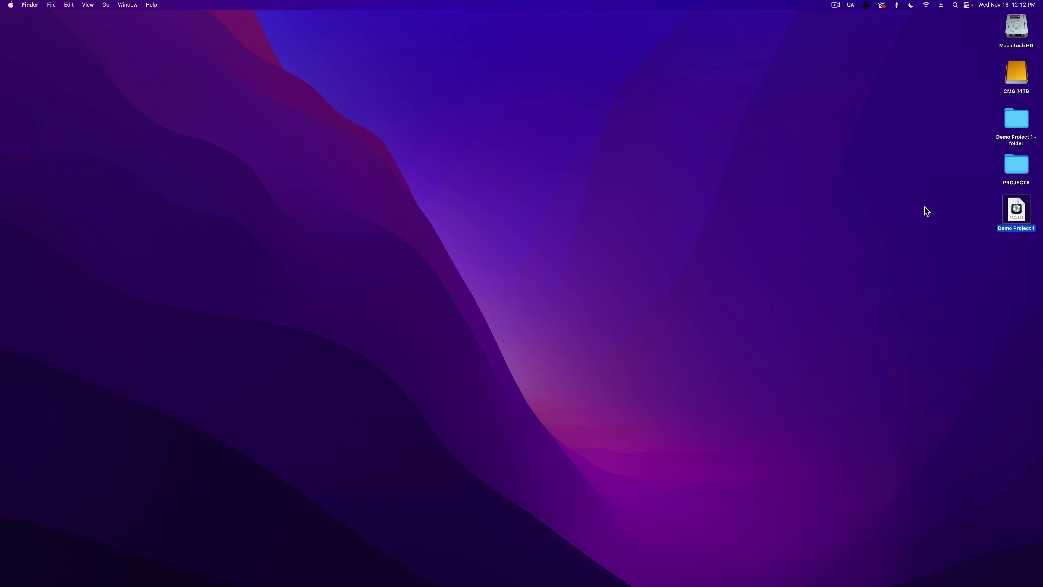
key("super+n")
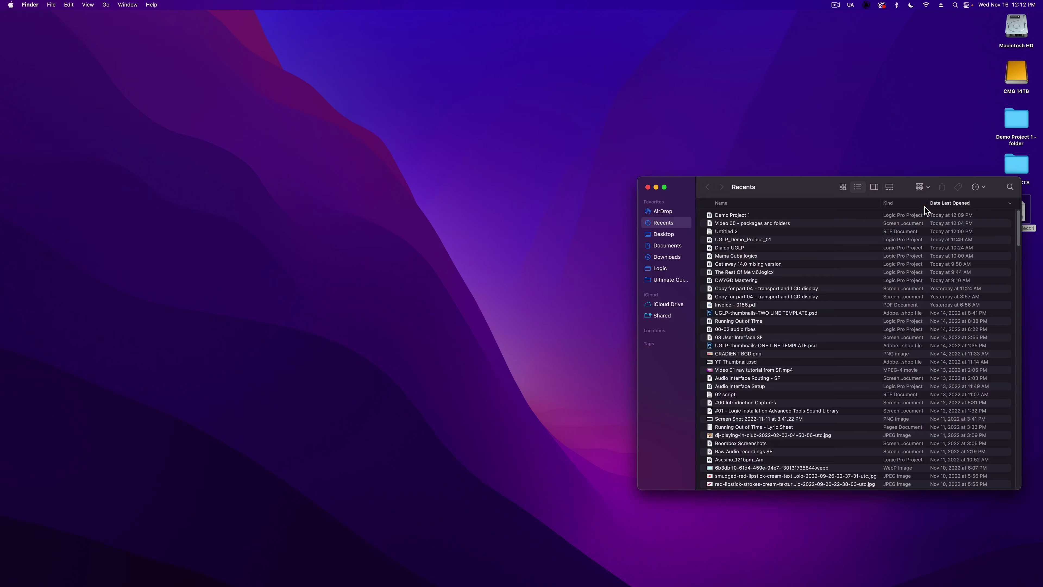
left_click_drag(841, 192, 780, 132)
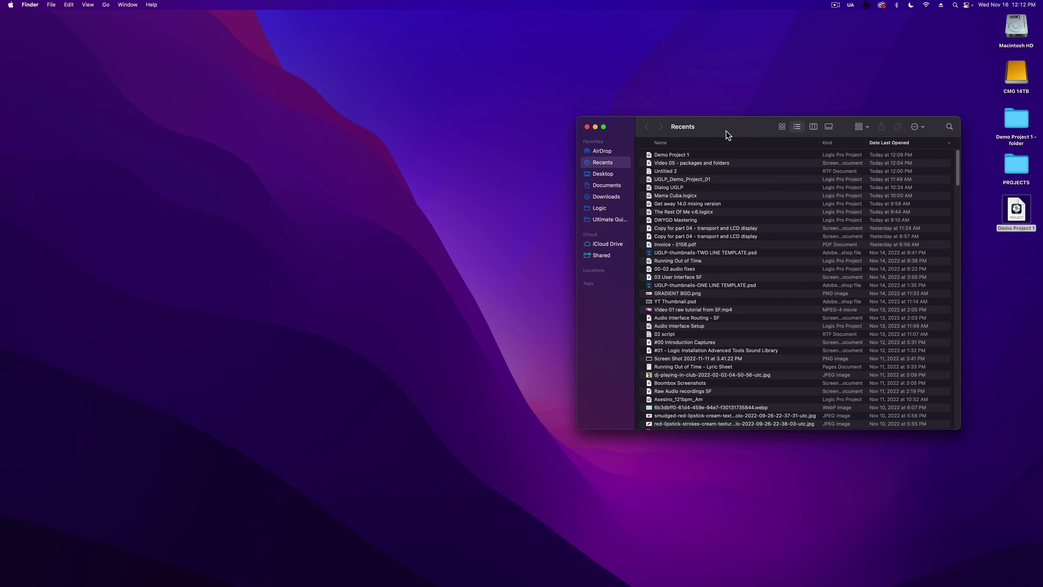
left_click(596, 173)
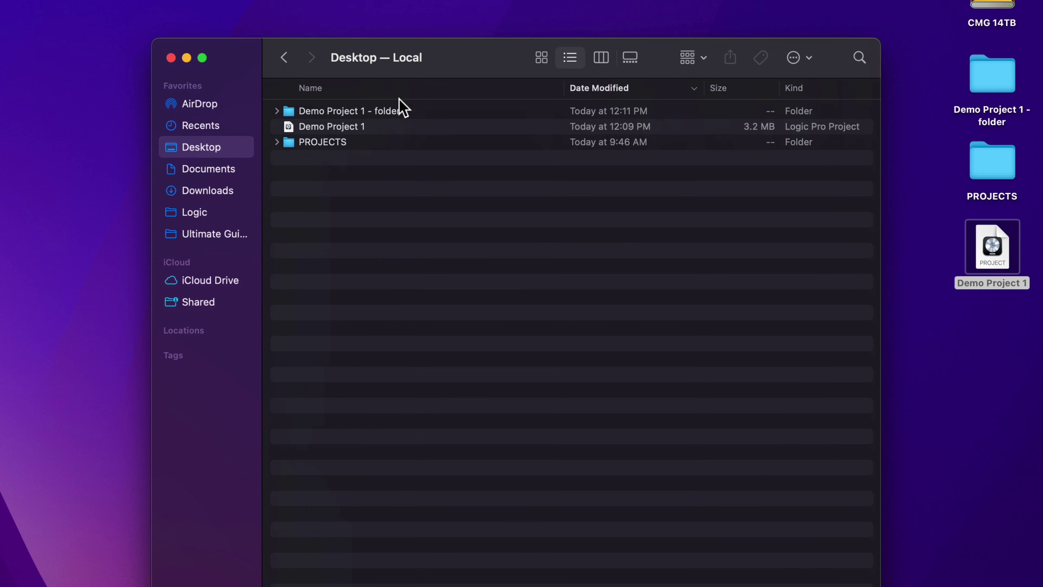
- Open Demo Project 1 - folder, inspect its Freeze Files and Audio Files subfolders, and return
double_click(379, 111)
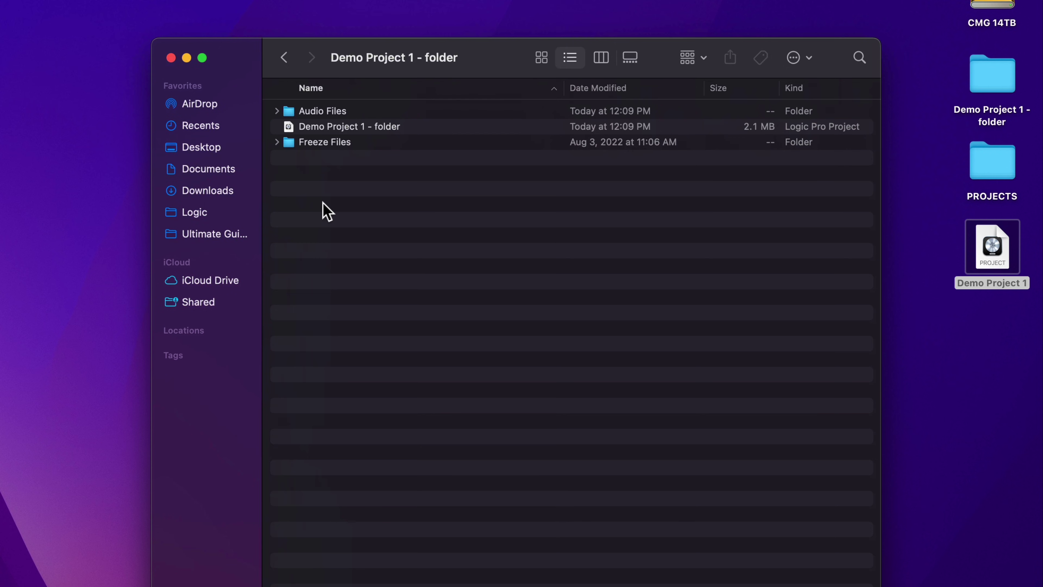
left_click(378, 131)
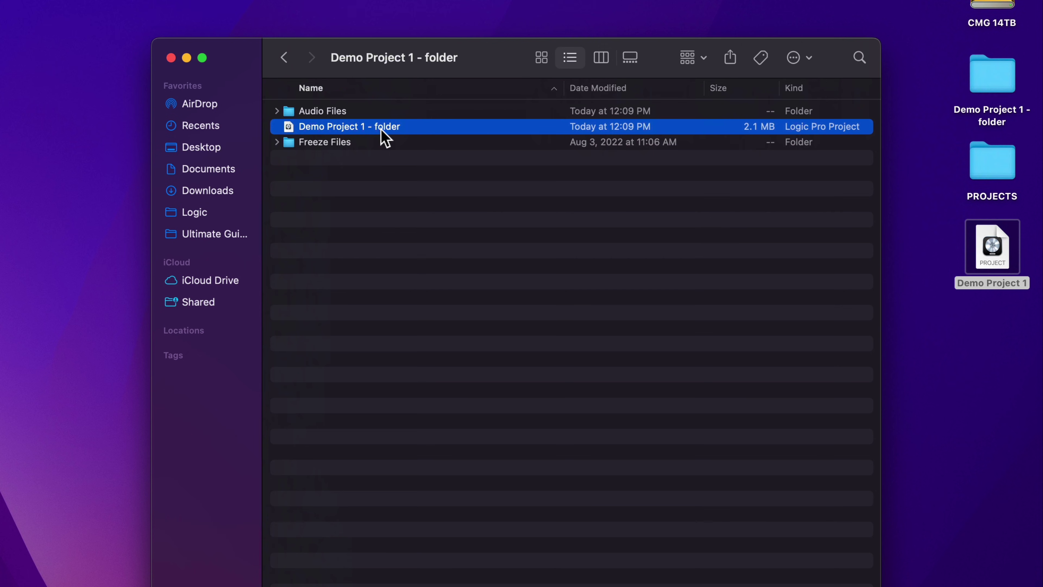
double_click(360, 142)
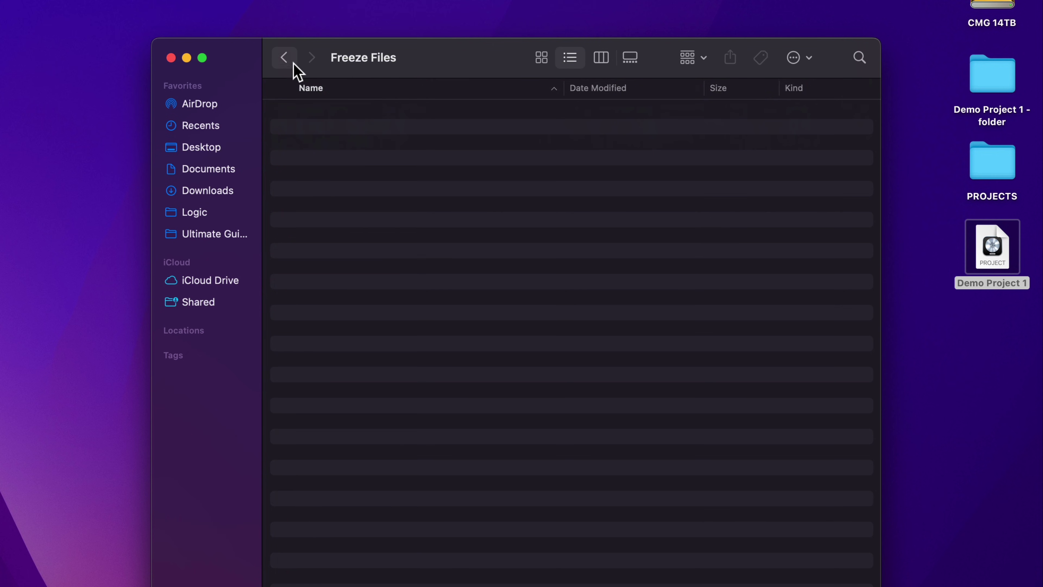
left_click(285, 57)
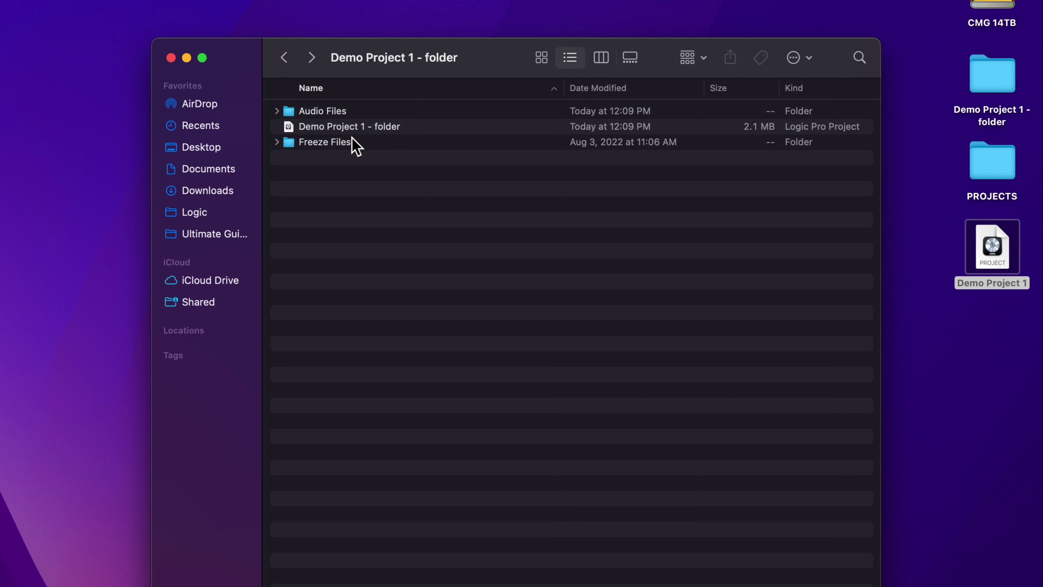
double_click(333, 112)
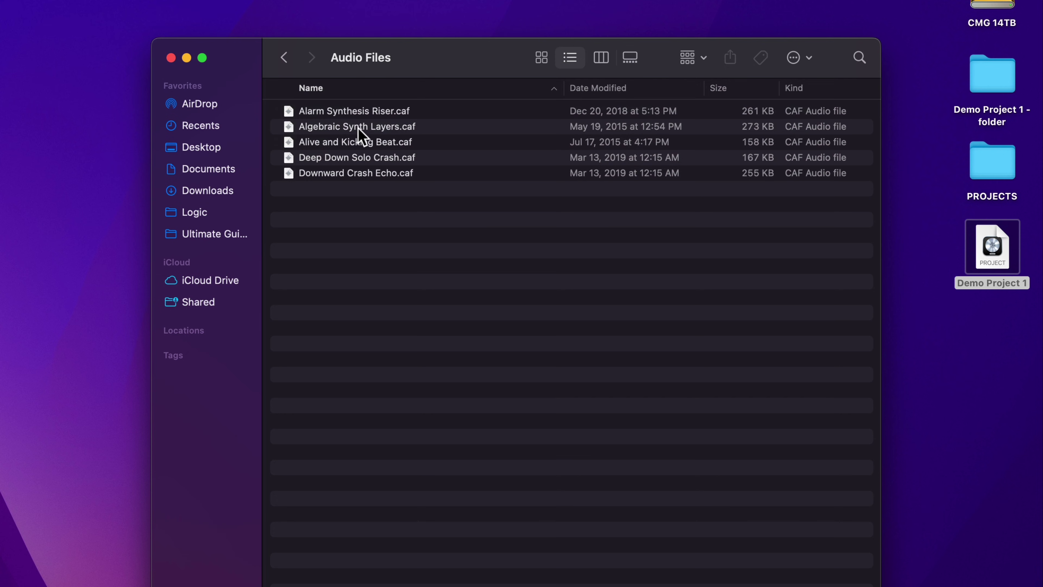
left_click(283, 57)
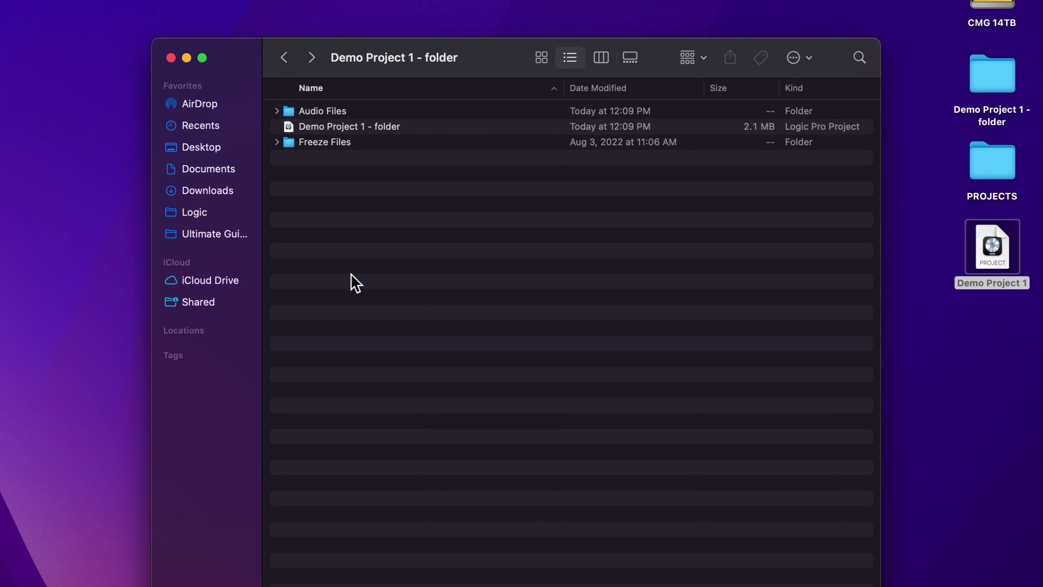
- Create a new folder named 'Samples' inside Demo Project 1 - folder, then go back to the Desktop
right_click(344, 248)
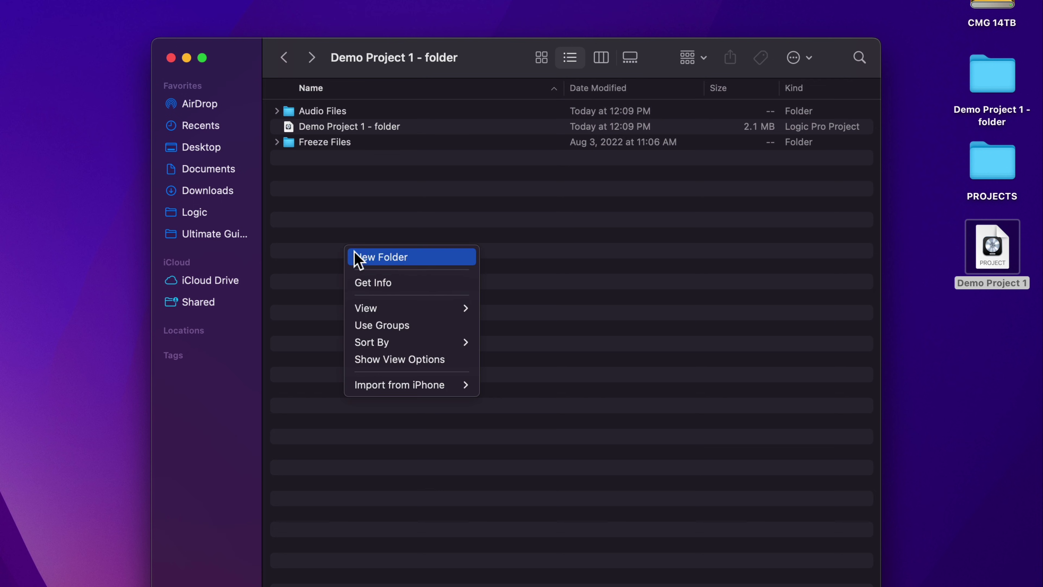
left_click(367, 255)
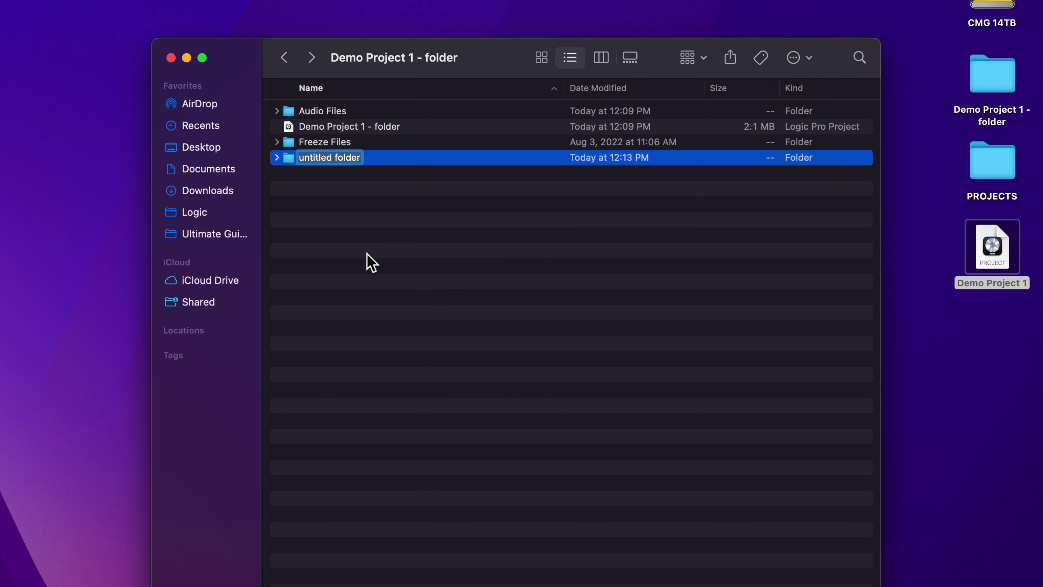
type("Samples")
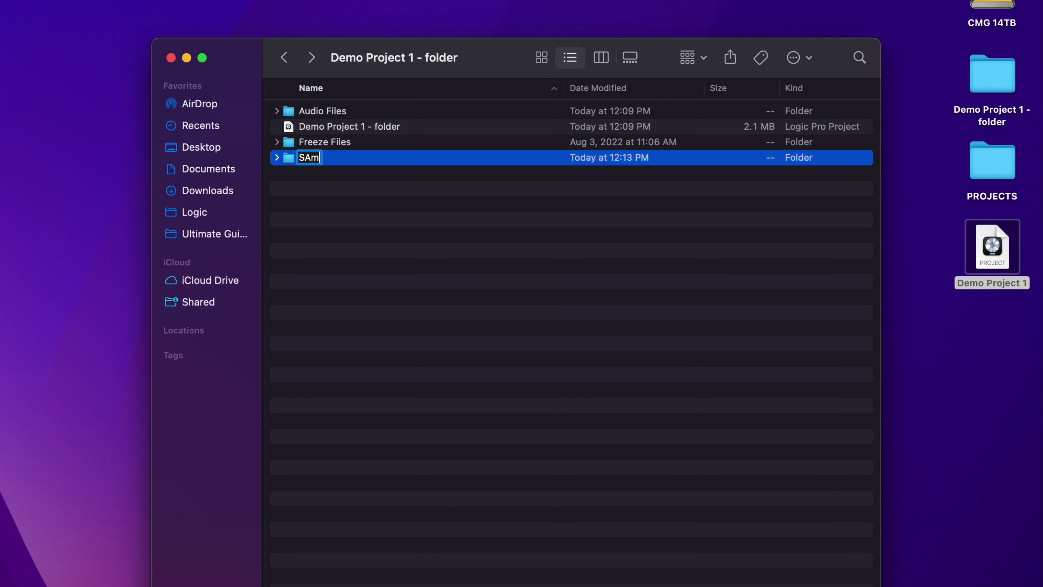
key("Return")
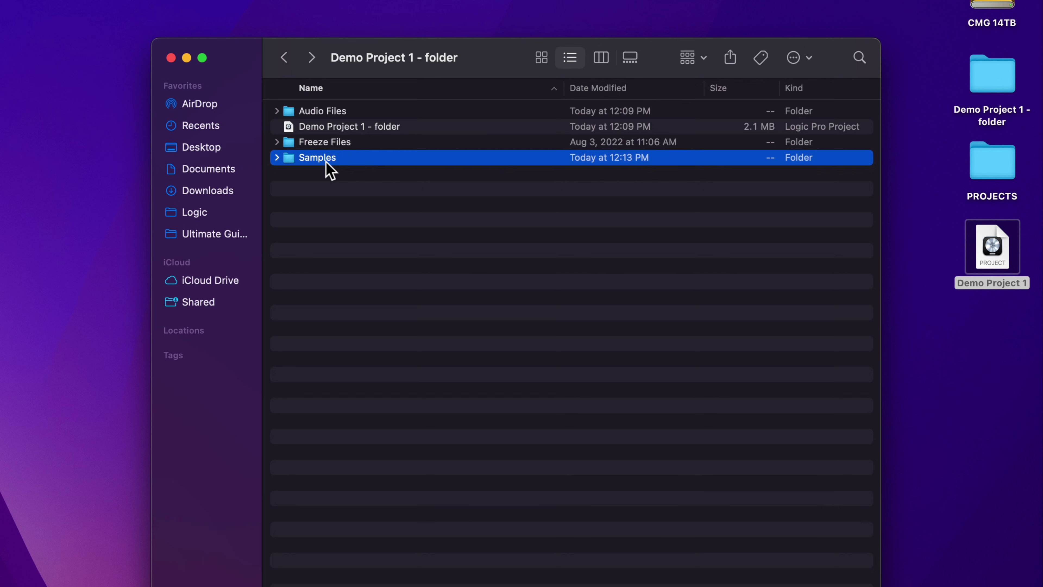
left_click(284, 57)
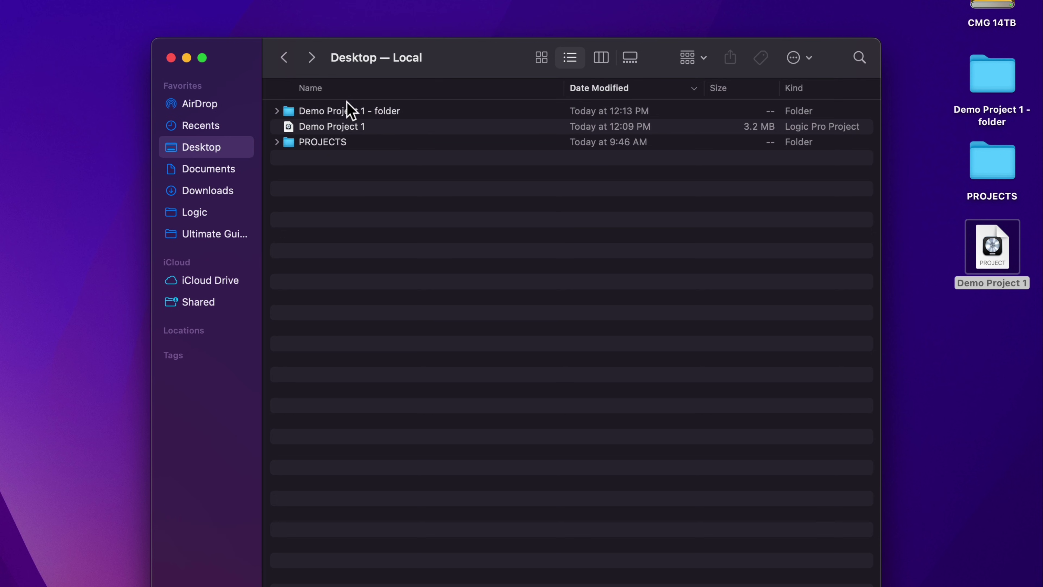
- Select the 3.2 MB Demo Project 1 package on the Desktop and bring up its context menu
left_click(343, 127)
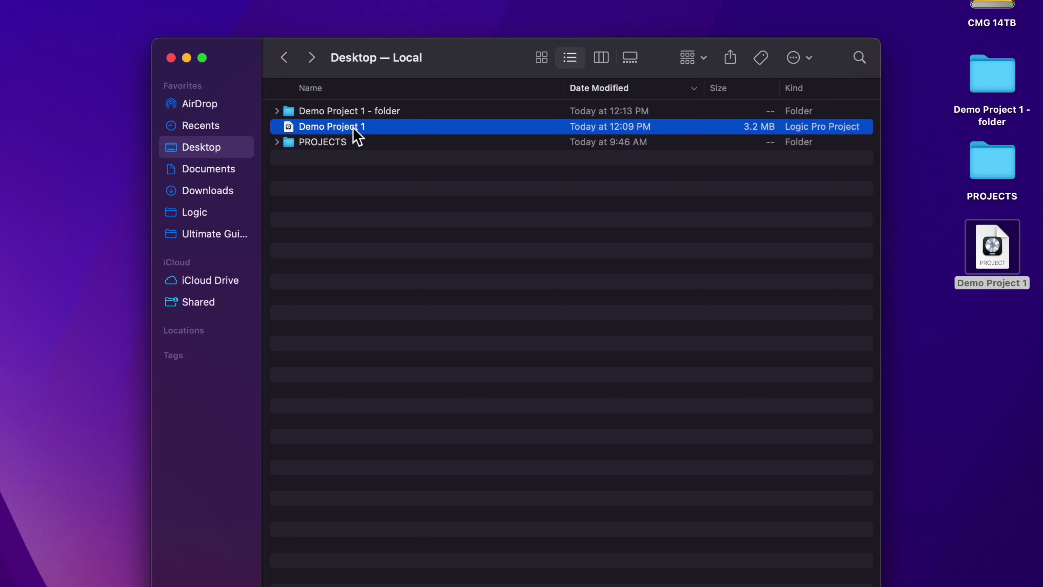
right_click(356, 136)
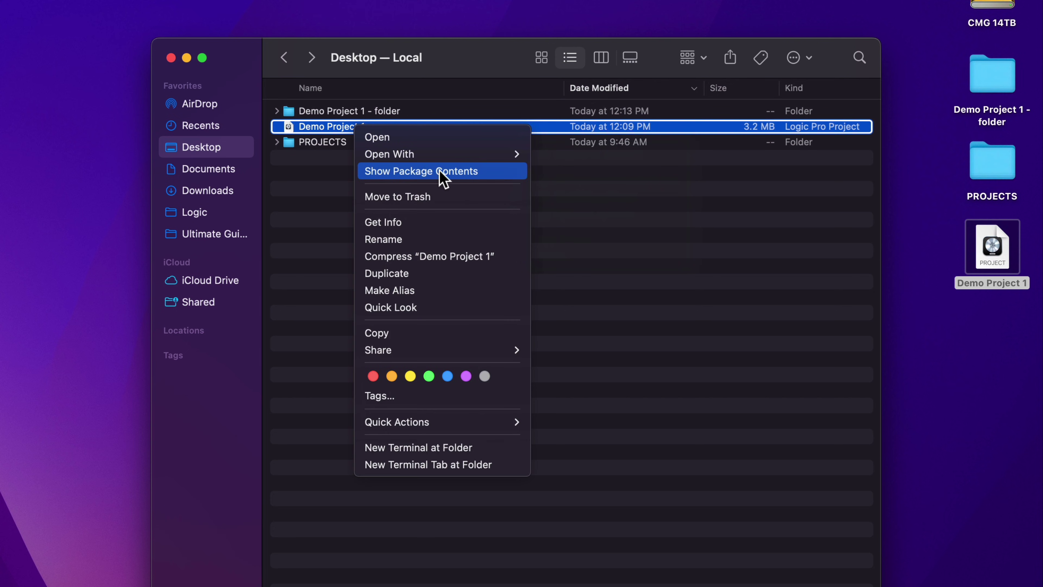
left_click(490, 172)
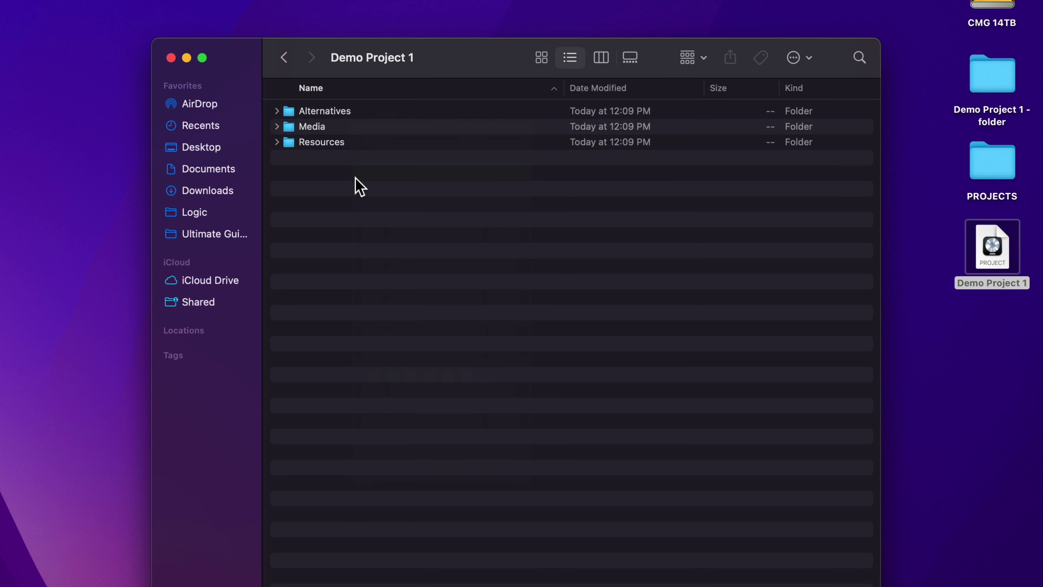
left_click(322, 128)
double_click(323, 128)
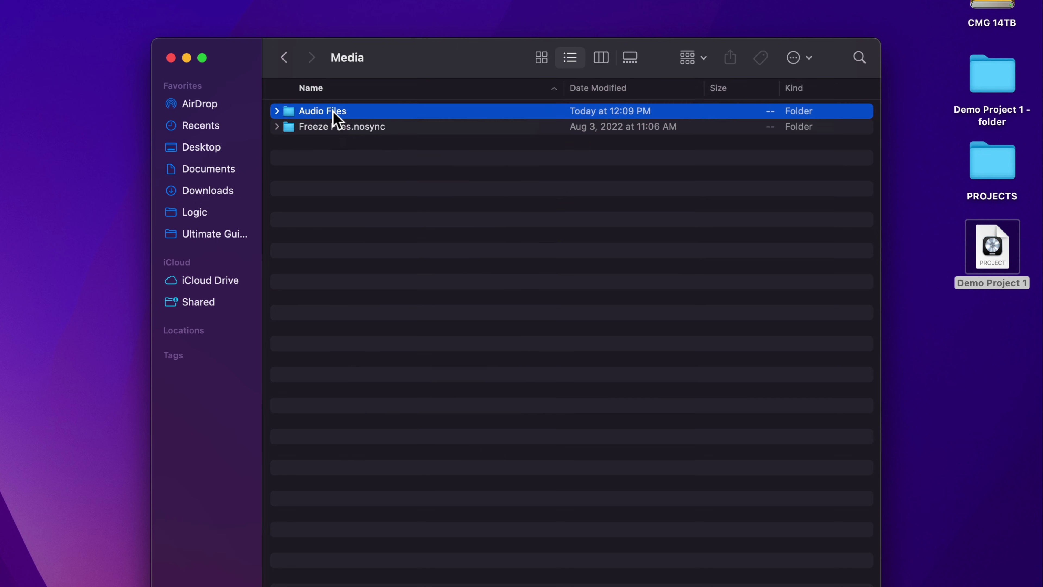
double_click(334, 112)
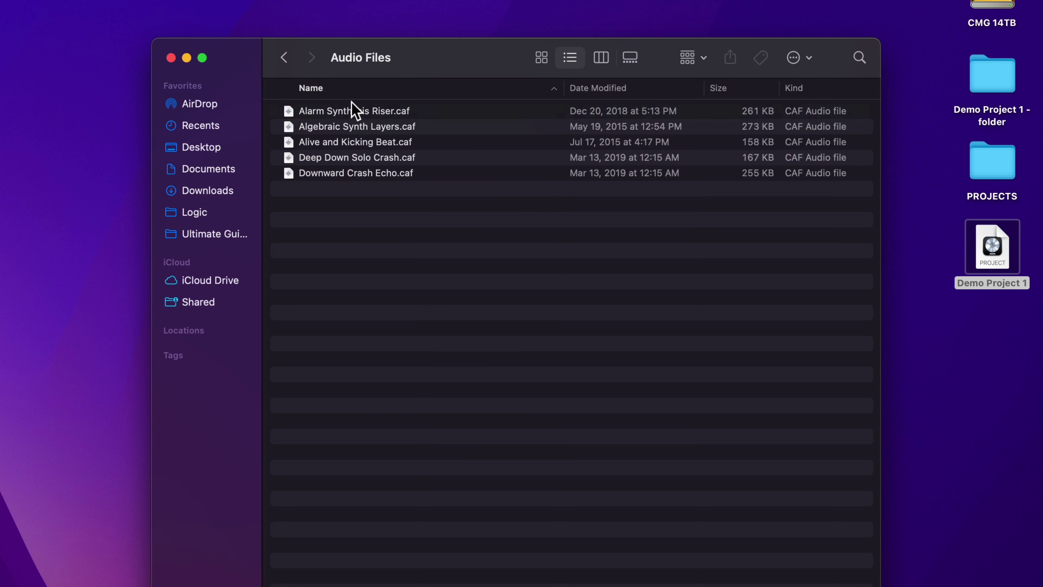
left_click(283, 61)
left_click(283, 61)
left_click(283, 61)
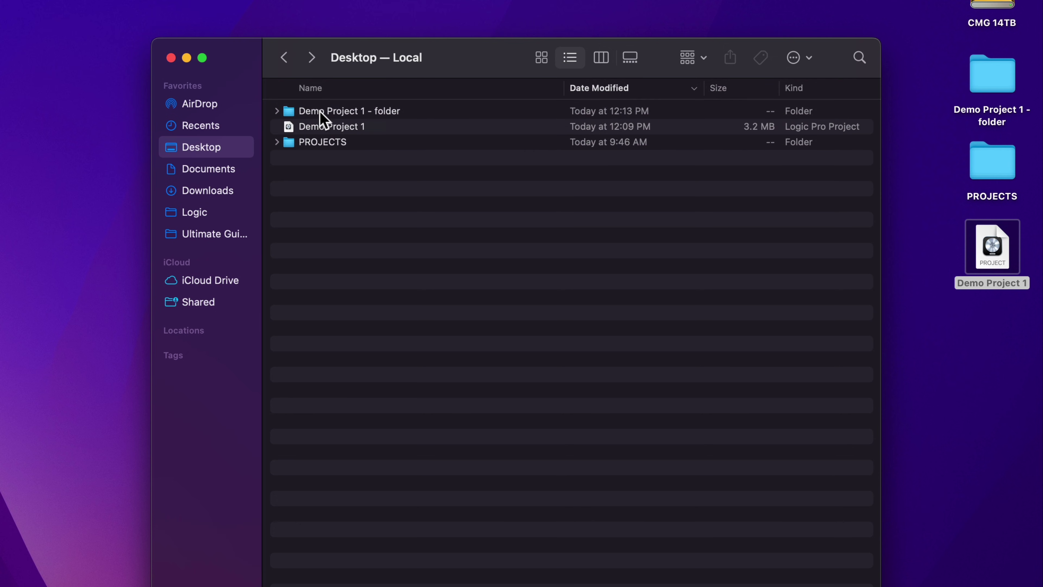
left_click(331, 128)
right_click(358, 127)
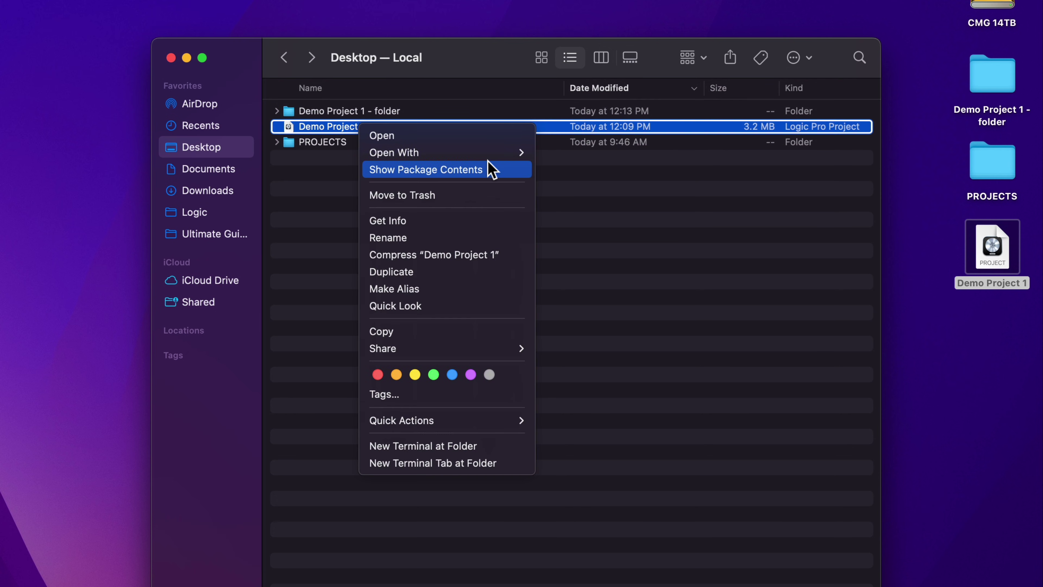
left_click(625, 249)
left_click(407, 269)
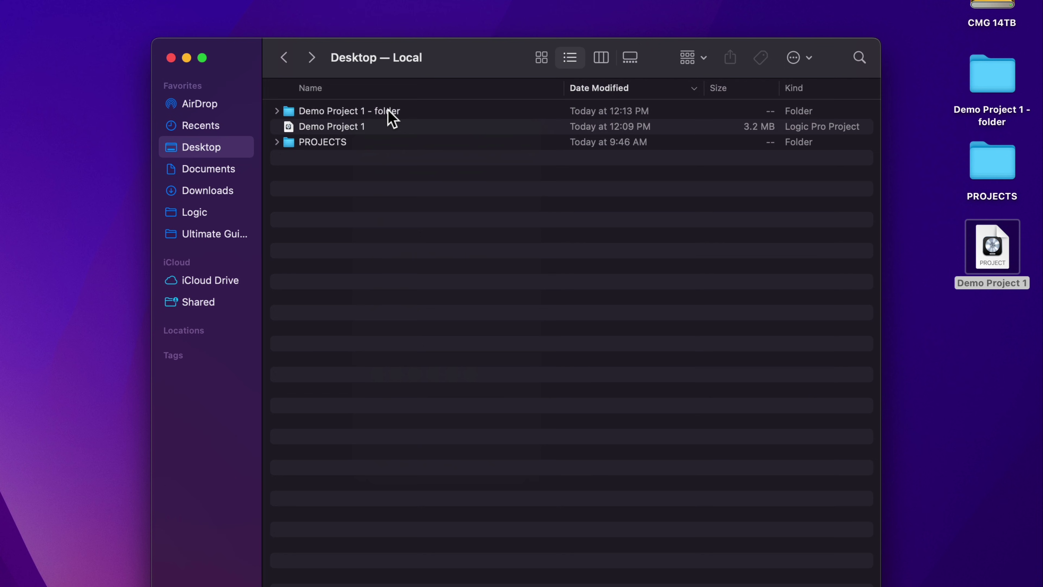
- Compress the 3.2 MB Demo Project 1 package into a 2 MB Demo Project 1.zip
left_click(391, 118)
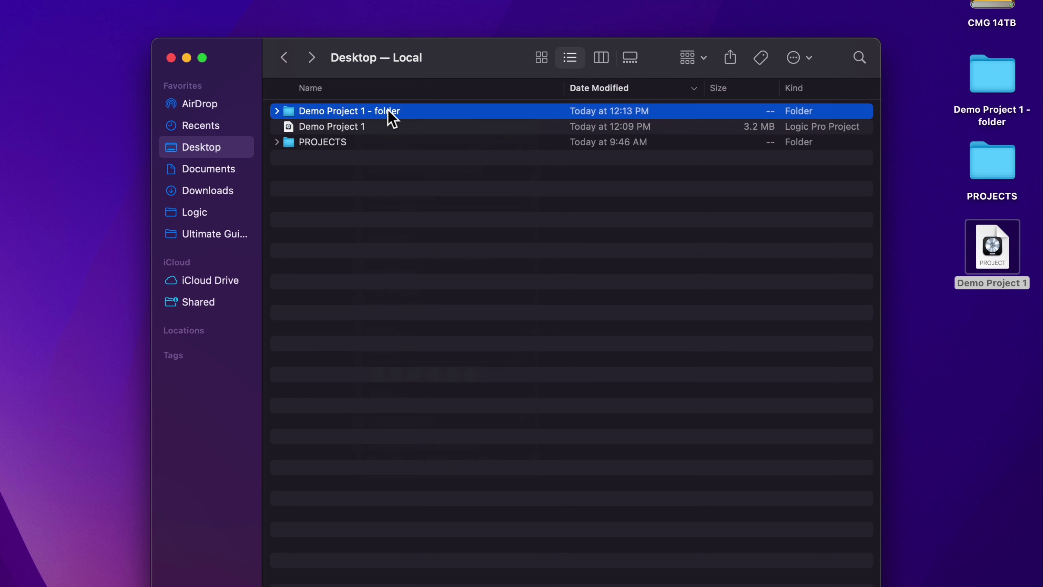
left_click(368, 126)
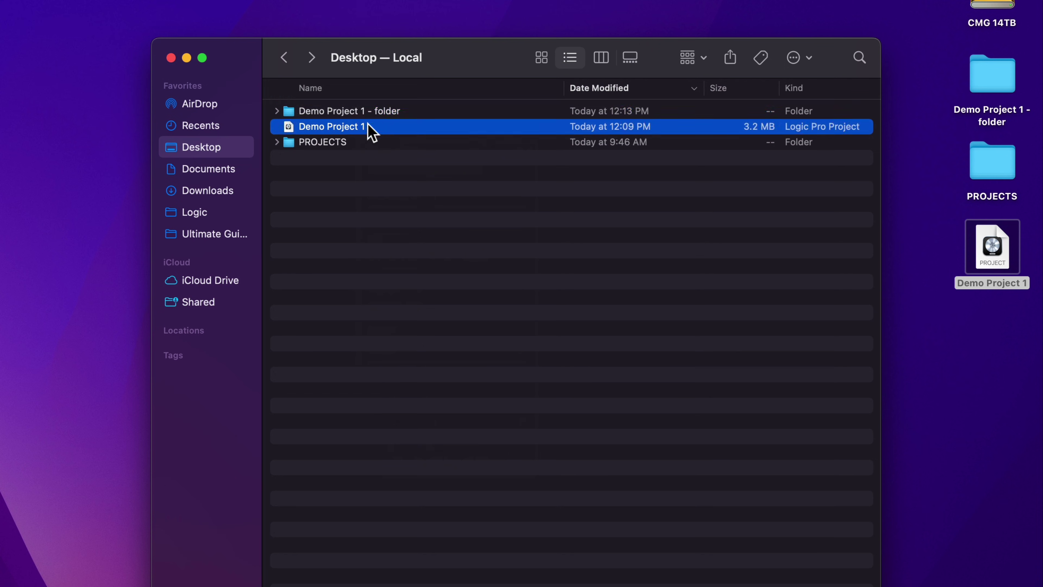
right_click(371, 132)
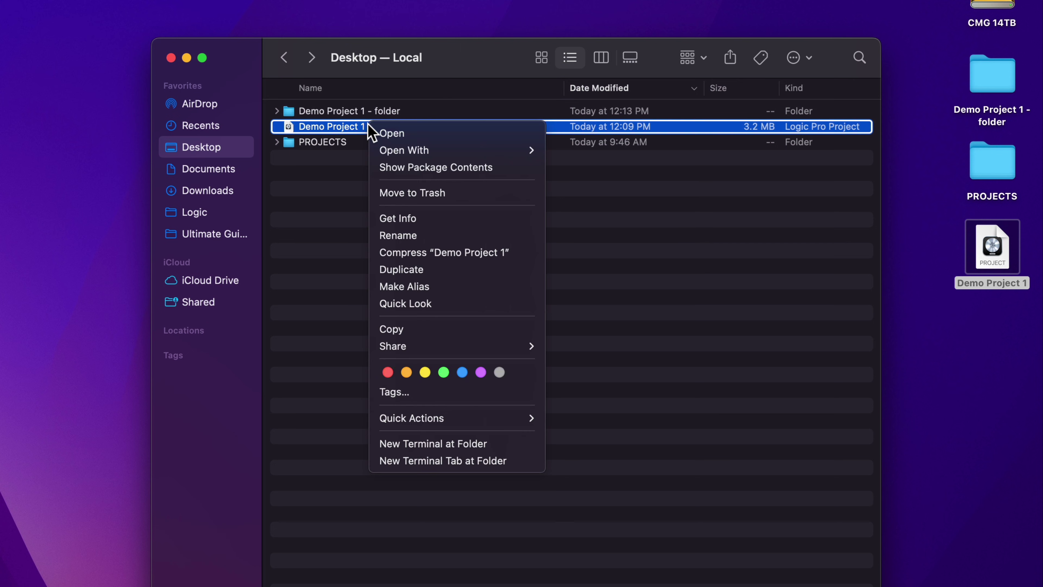
left_click(454, 254)
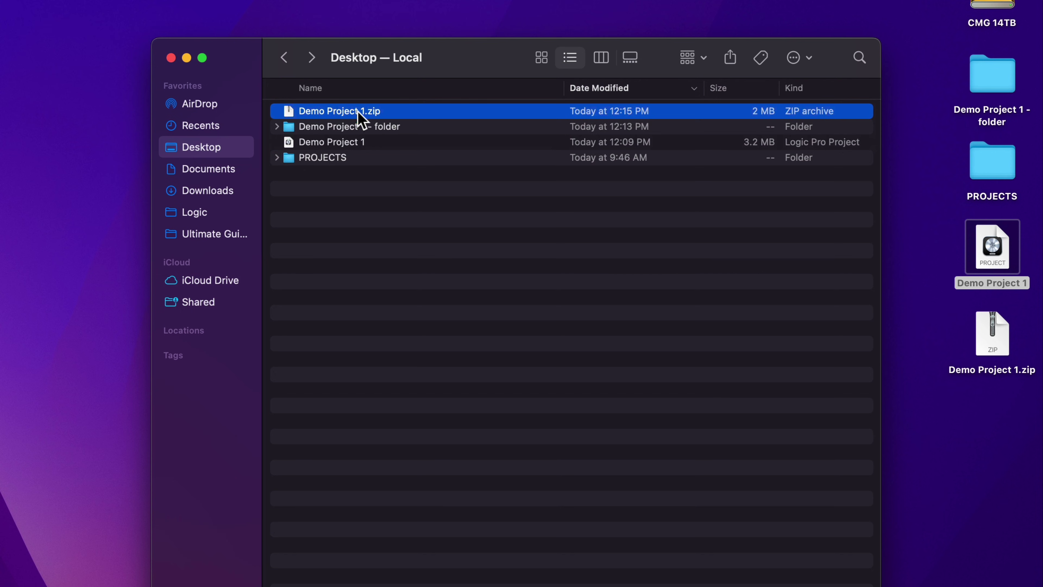
double_click(351, 126)
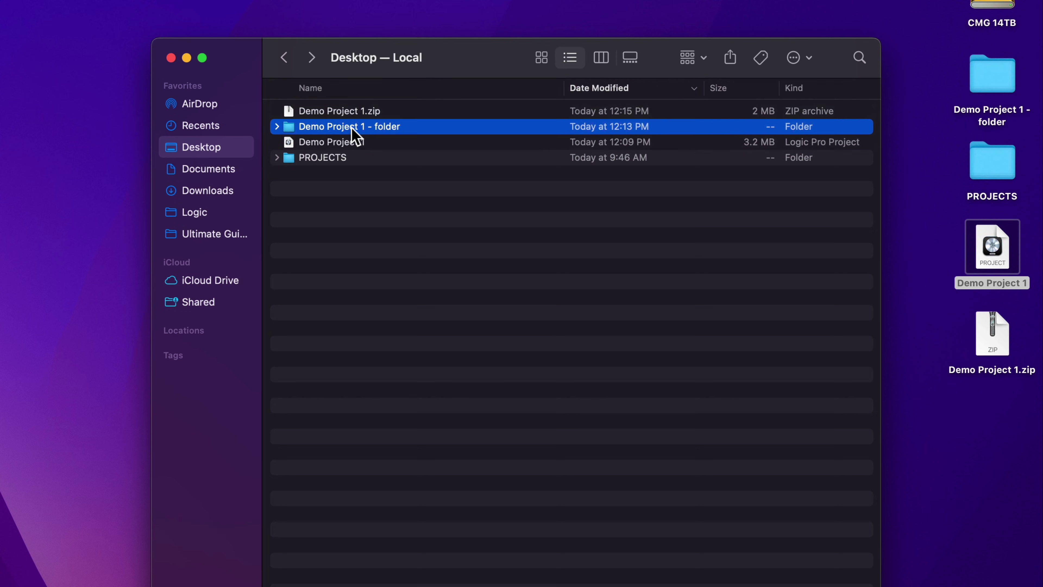
left_click(352, 127)
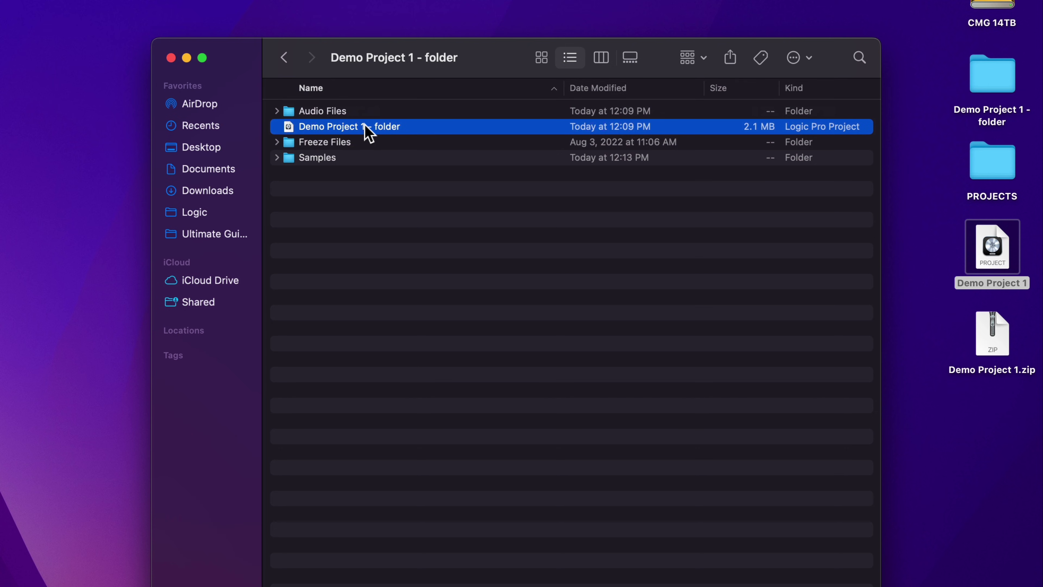
left_click(331, 112)
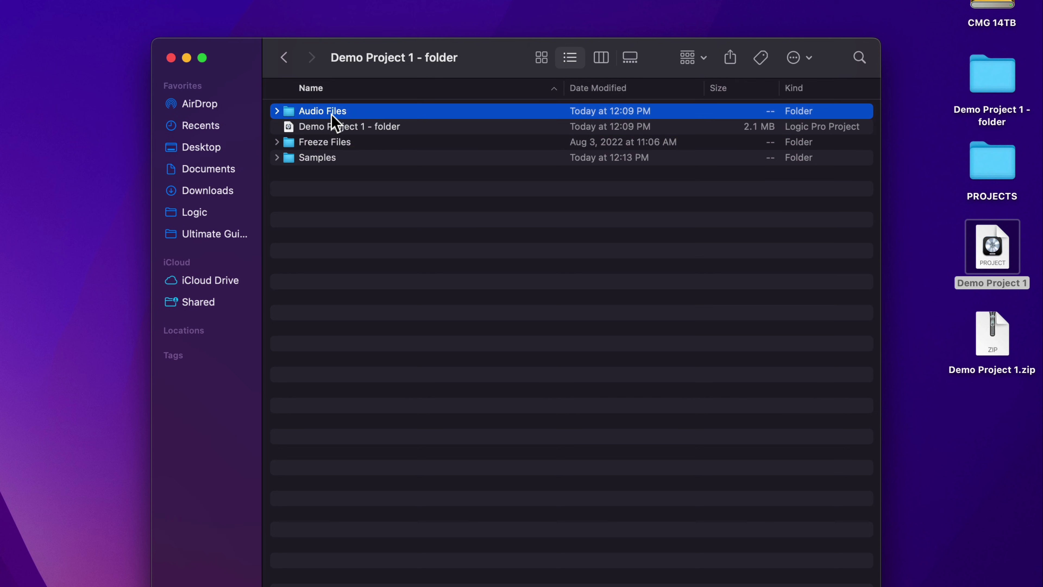
left_click(352, 128)
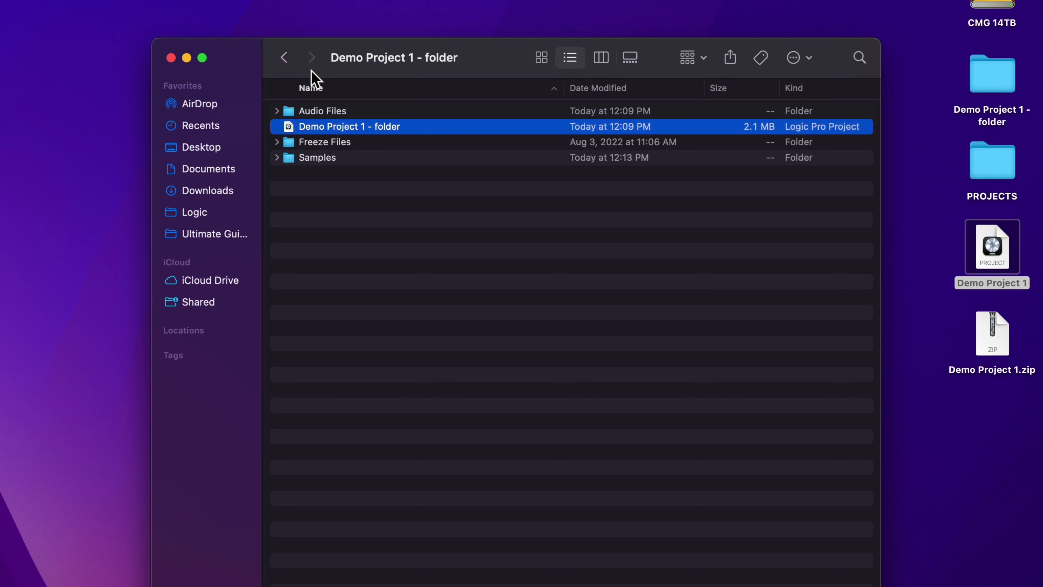
left_click(285, 57)
left_click(323, 127)
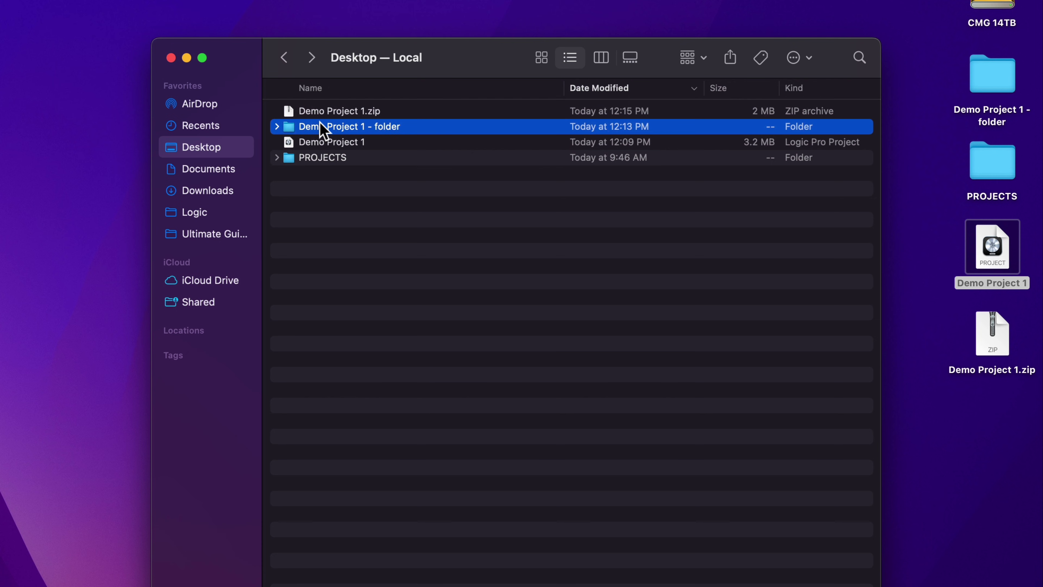
- Compress Demo Project 1 - folder, producing a 2 MB Demo Project 1 - folder.zip
right_click(320, 123)
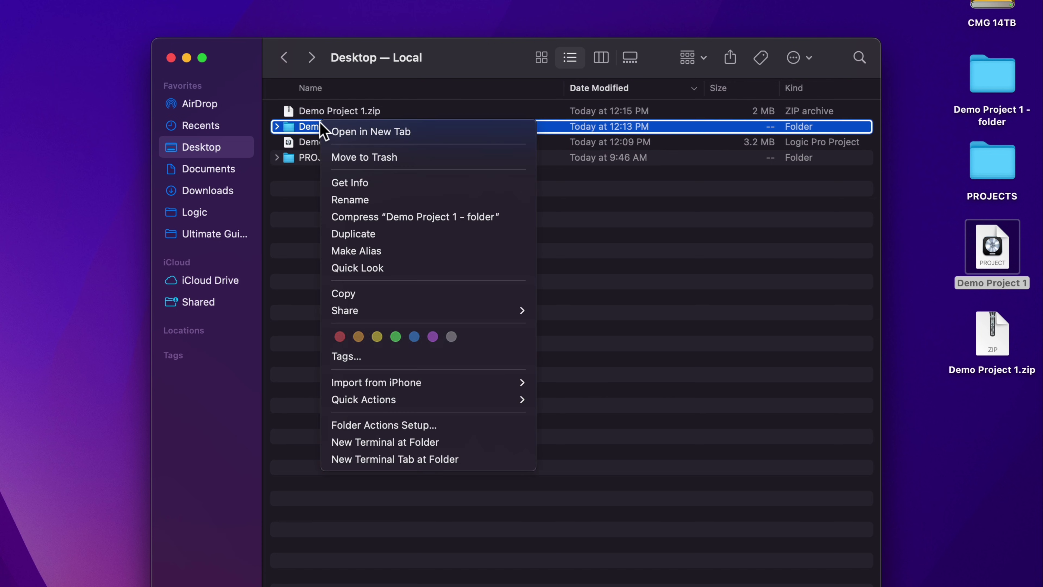
left_click(450, 222)
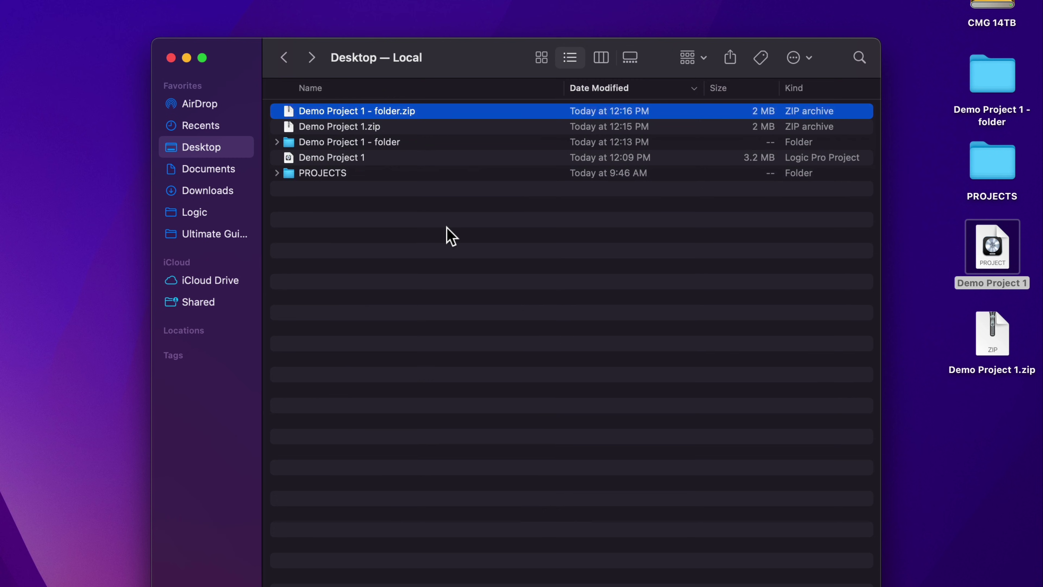